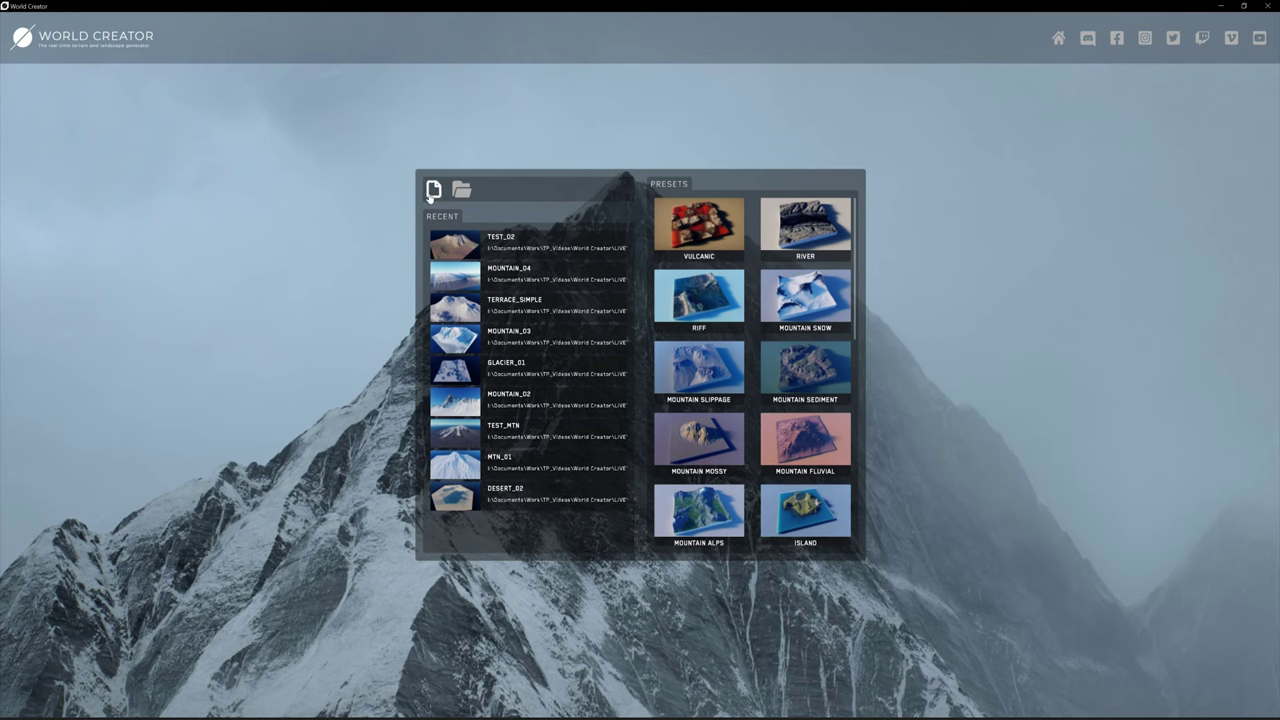
# Step: Create a new blank project and frame the whole default terrain in the view
pyautogui.click(433, 191)
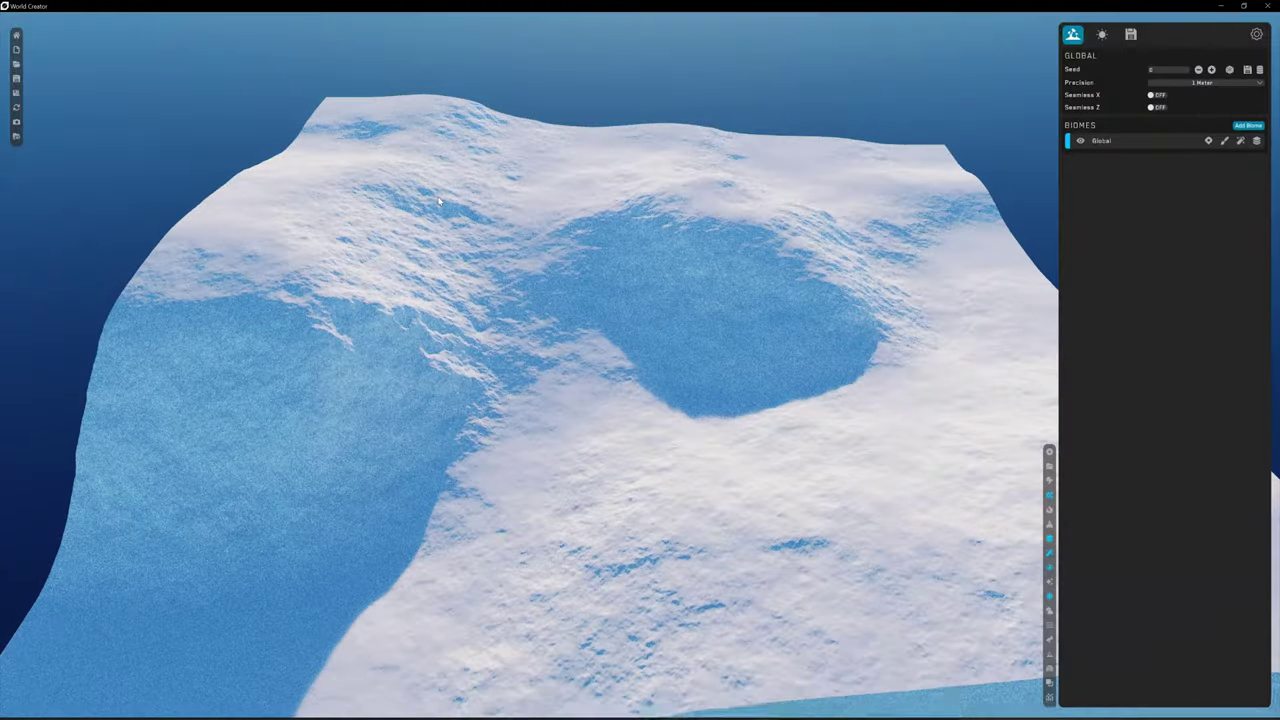
pyautogui.scroll(-3, 614, 300)
pyautogui.moveTo(632, 312); pyautogui.dragTo(588, 339, button='middle')
pyautogui.scroll(1, 526, 334)
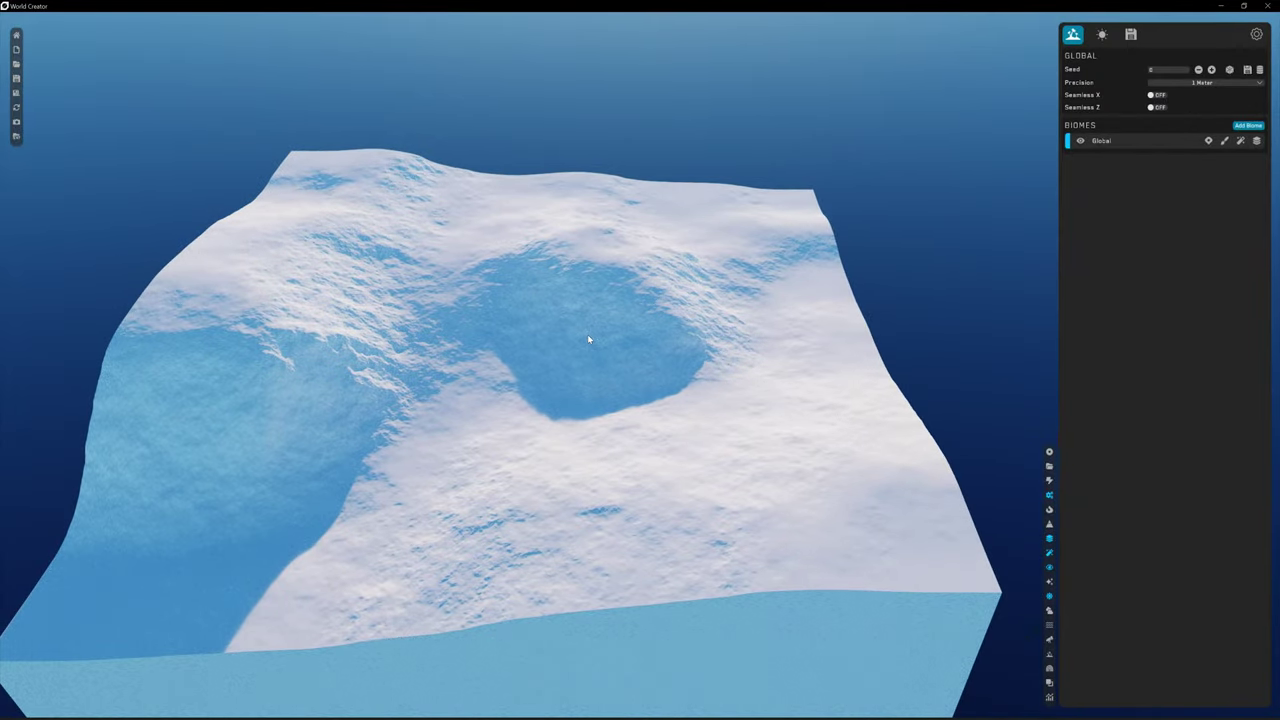
pyautogui.scroll(-3, 583, 372)
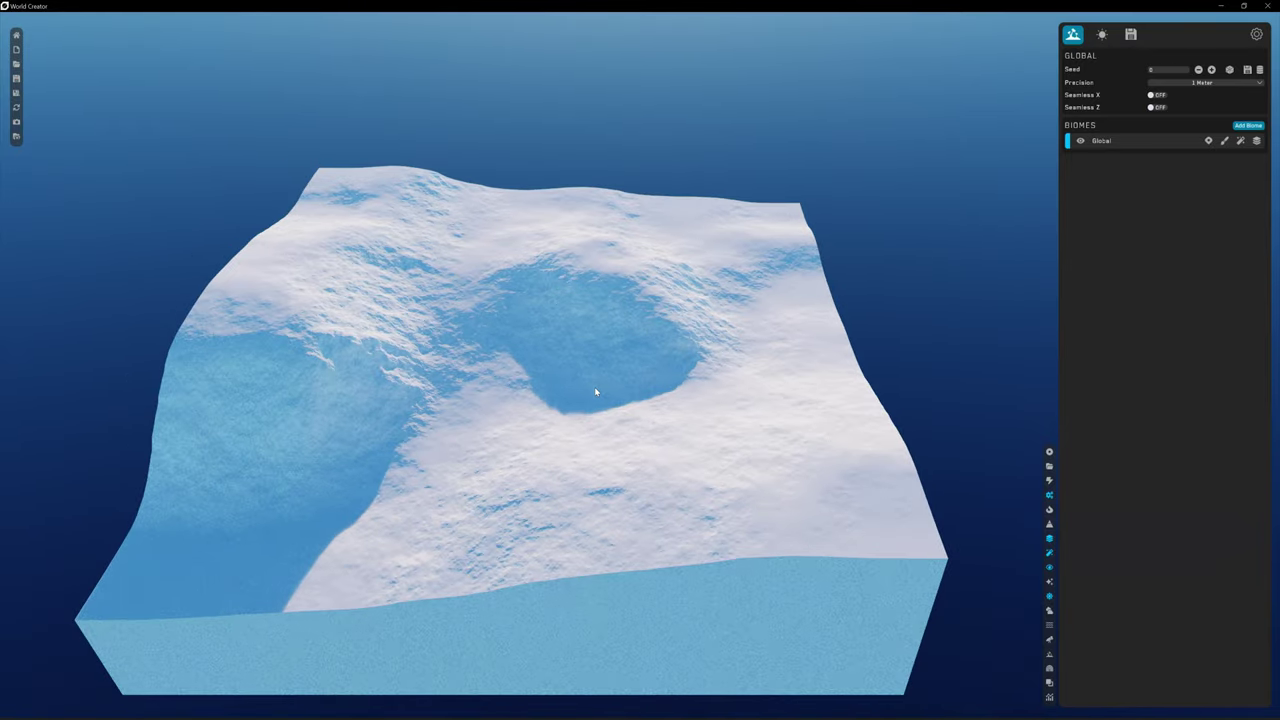
pyautogui.scroll(1, 594, 391)
pyautogui.moveTo(594, 391); pyautogui.dragTo(624, 405, button='middle')
# Step: Lower the terrain's Soil Height to its minimum in the scene settings
pyautogui.click(1101, 35)
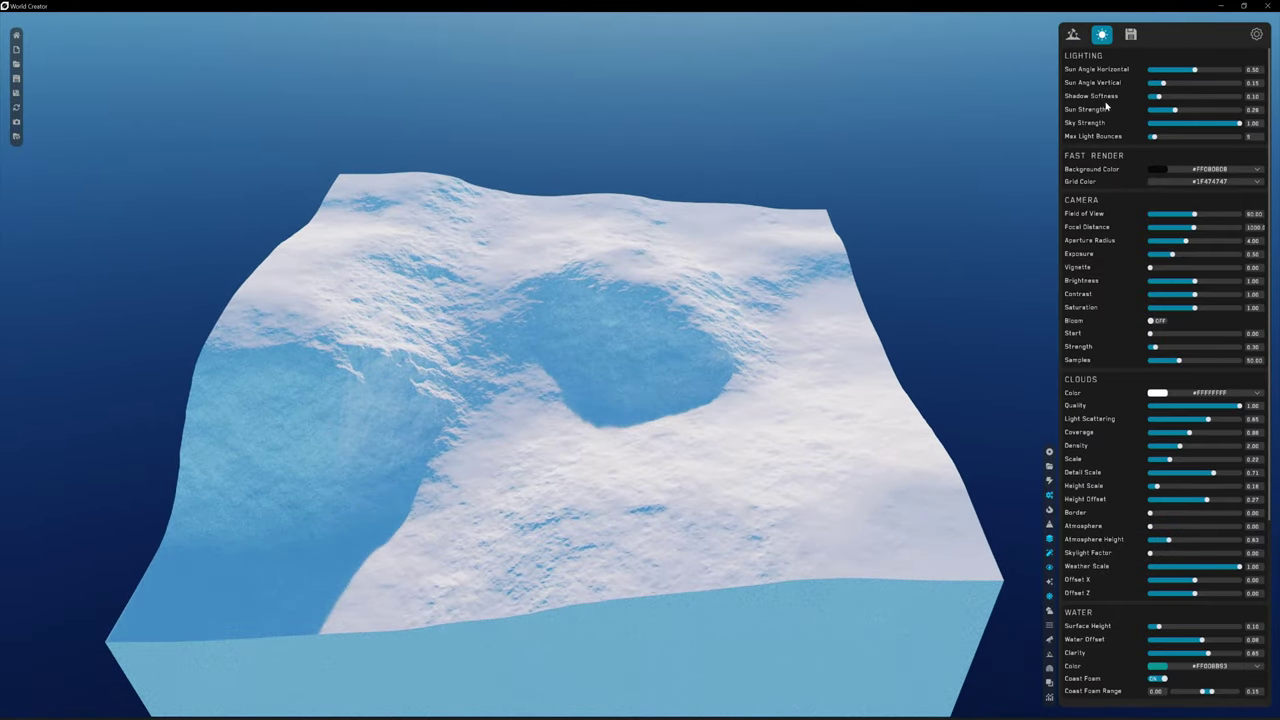
pyautogui.scroll(-3, 1118, 405)
pyautogui.scroll(-3, 1126, 620)
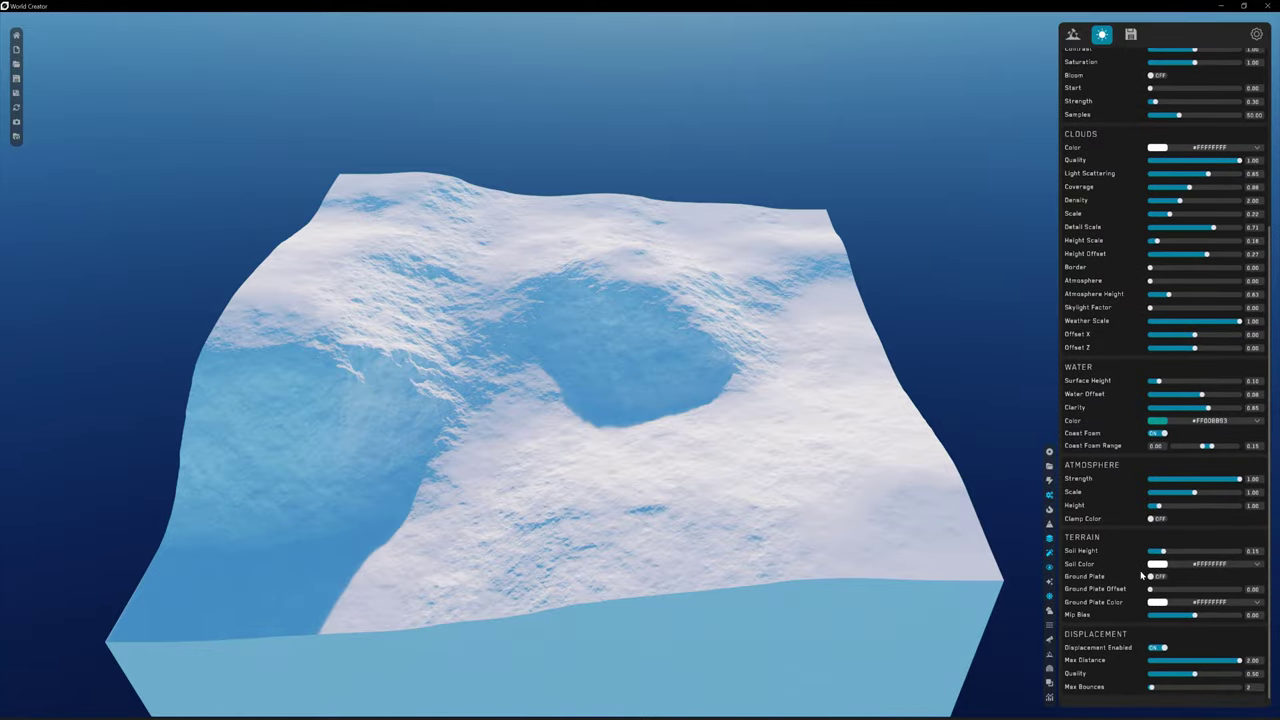
pyautogui.moveTo(1163, 551); pyautogui.dragTo(1148, 551)
pyautogui.moveTo(926, 380); pyautogui.dragTo(794, 463, button='middle')
pyautogui.moveTo(794, 463); pyautogui.dragTo(1022, 107, button='right')
# Step: Set the global terrain precision to 1/4 Meter
pyautogui.click(1072, 34)
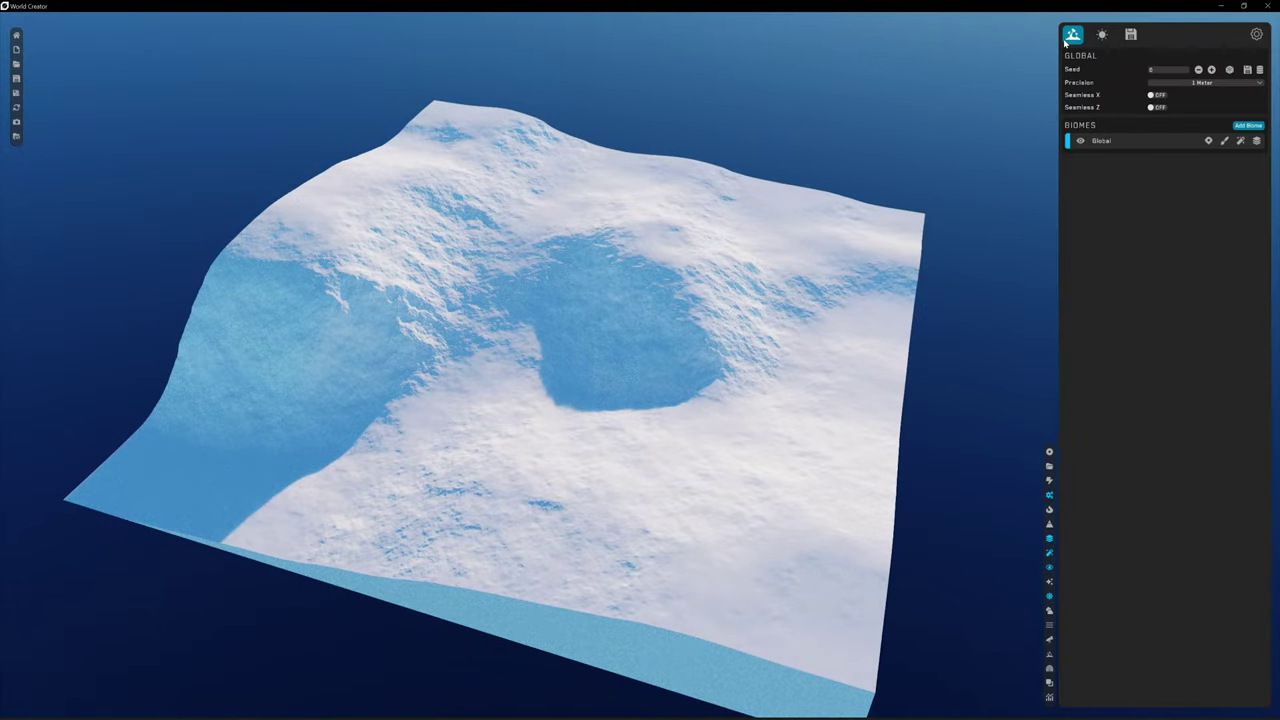
pyautogui.moveTo(668, 247); pyautogui.dragTo(590, 225, button='right')
pyautogui.click(1184, 86)
pyautogui.click(1174, 106)
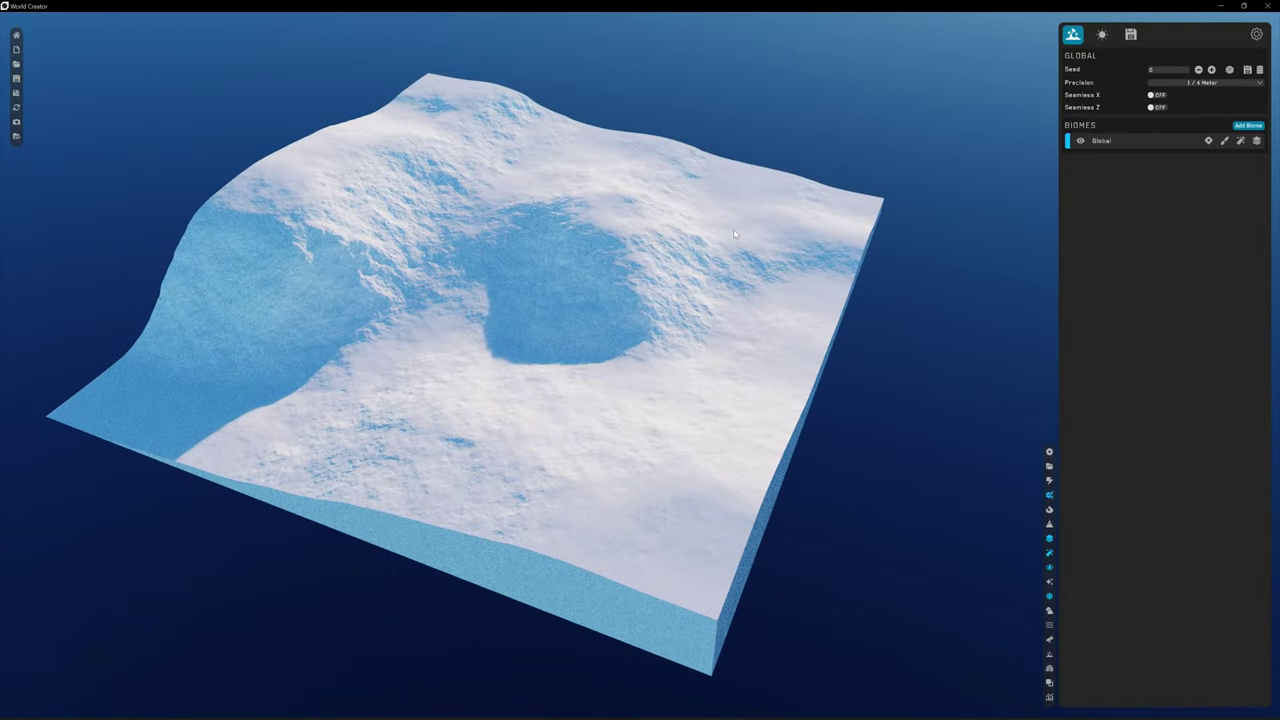
pyautogui.scroll(2, 692, 390)
pyautogui.moveTo(680, 400); pyautogui.dragTo(716, 412, button='right')
pyautogui.scroll(-1, 716, 412)
pyautogui.moveTo(615, 389); pyautogui.dragTo(618, 378, button='right')
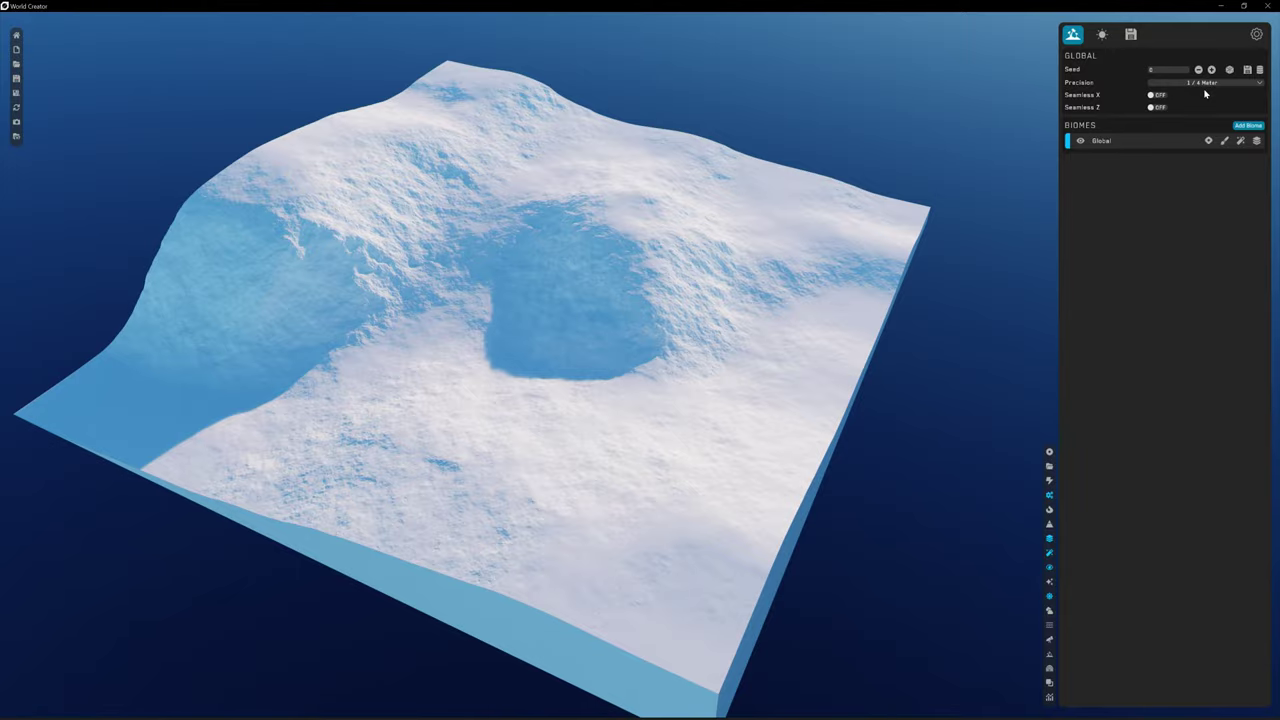
pyautogui.moveTo(746, 358)
pyautogui.mouseDown(button='right')
pyautogui.moveTo(744, 340)
pyautogui.moveTo(748, 378)
pyautogui.moveTo(754, 362)
pyautogui.mouseUp(button='right')
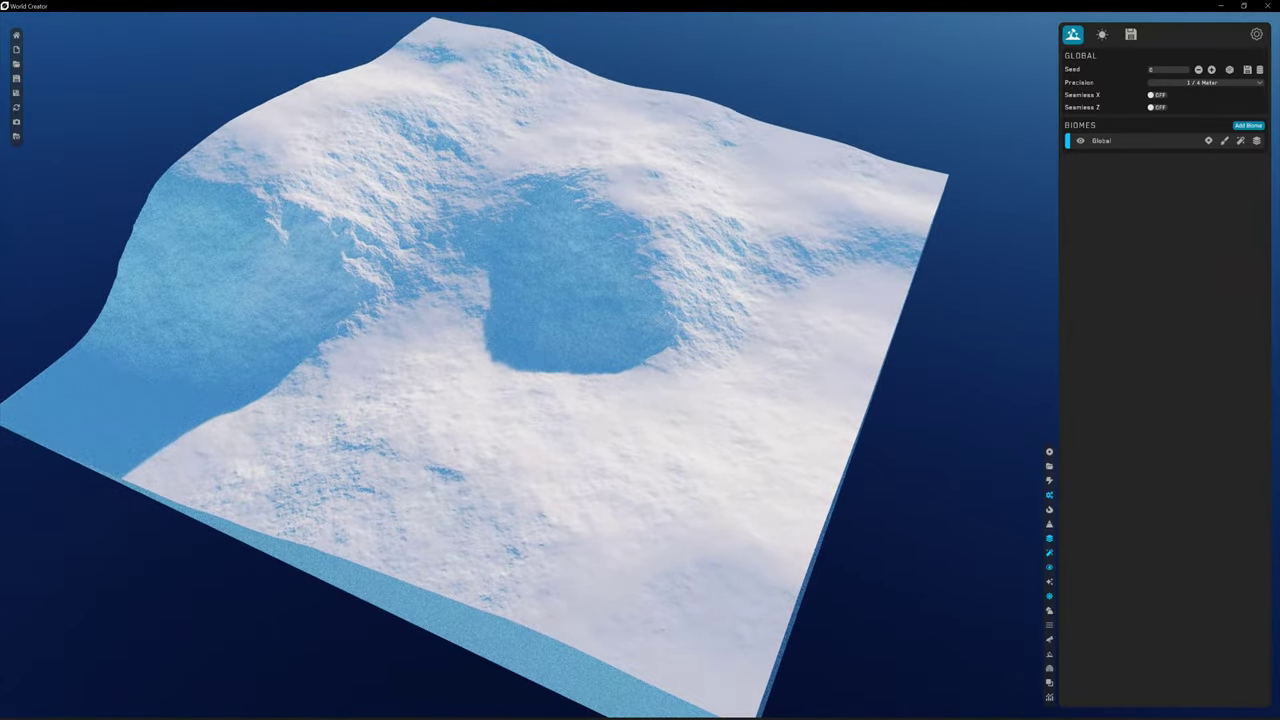
pyautogui.scroll(-3, 620, 400)
pyautogui.moveTo(624, 416)
pyautogui.mouseDown(button='right')
pyautogui.moveTo(595, 382)
pyautogui.moveTo(641, 401)
pyautogui.mouseUp(button='right')
pyautogui.scroll(2, 617, 398)
pyautogui.moveTo(641, 401); pyautogui.dragTo(632, 400, button='middle')
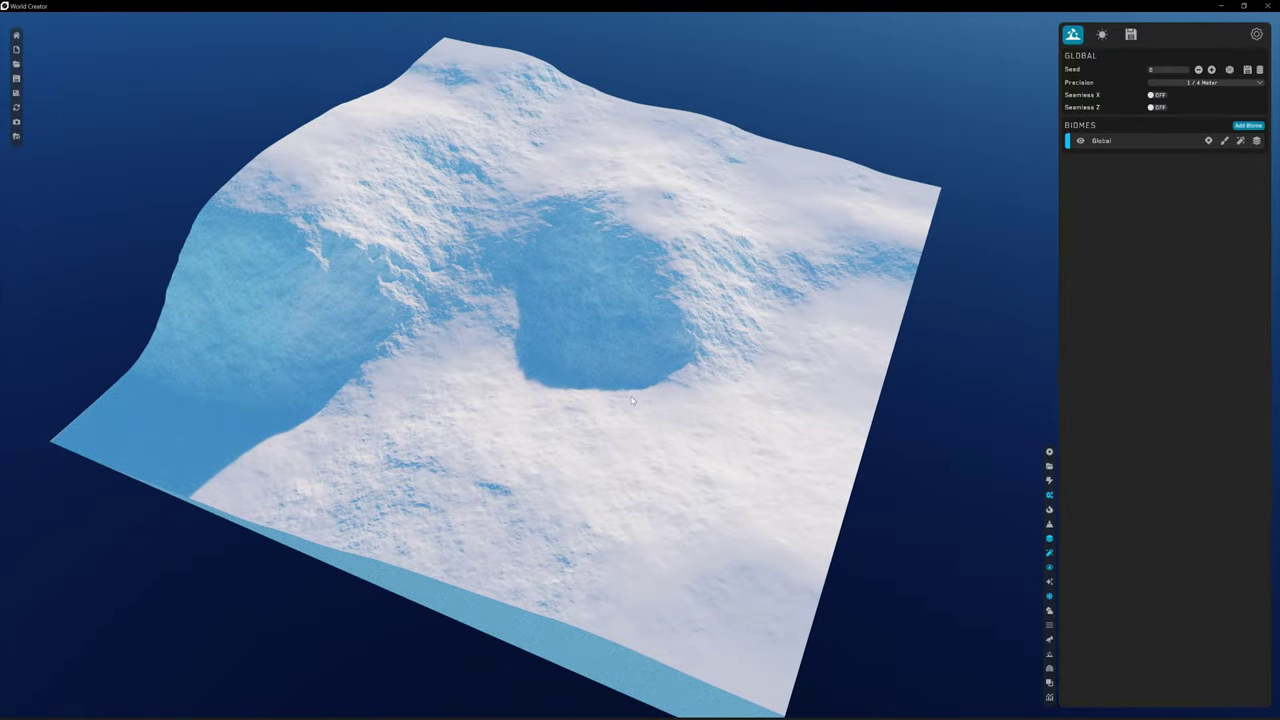
pyautogui.scroll(-1, 712, 409)
pyautogui.moveTo(712, 409)
pyautogui.mouseDown(button='right')
pyautogui.moveTo(704, 430)
pyautogui.moveTo(723, 400)
pyautogui.mouseUp(button='right')
pyautogui.scroll(1, 769, 424)
pyautogui.moveTo(769, 424); pyautogui.dragTo(719, 390, button='middle')
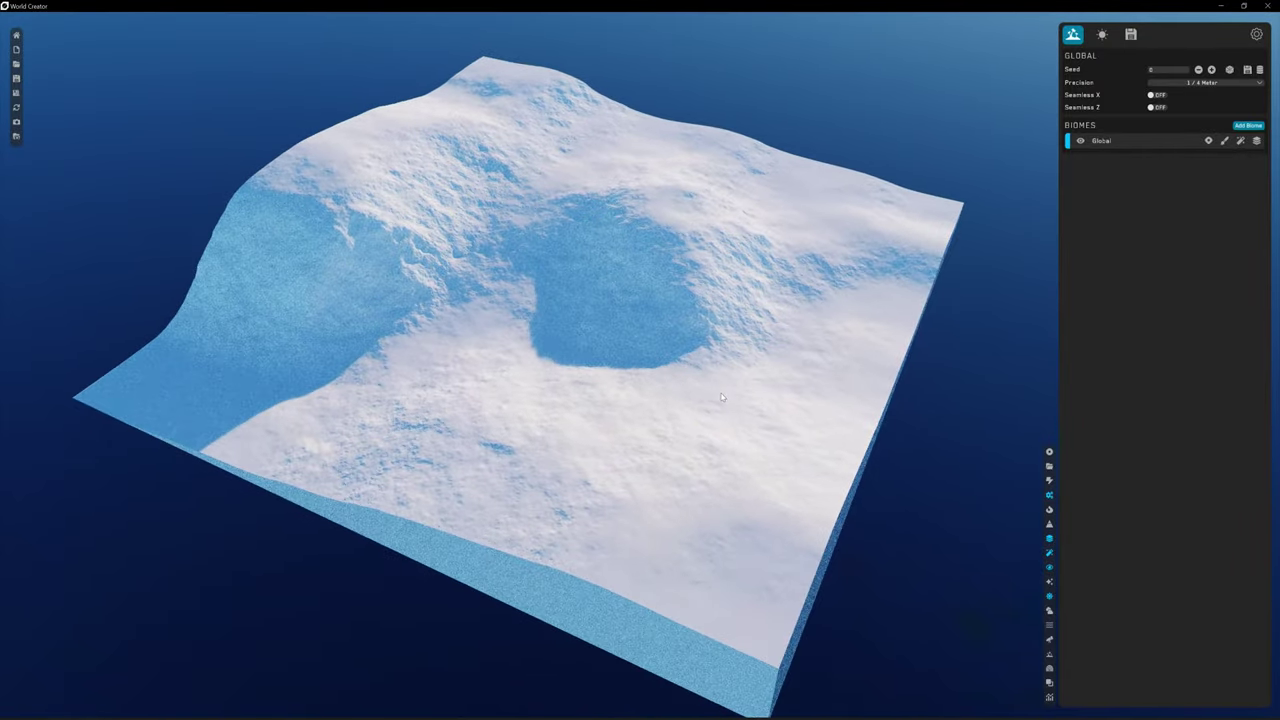
# Step: Randomize the global seed several times to generate a different overall terrain shape
pyautogui.click(1230, 70)
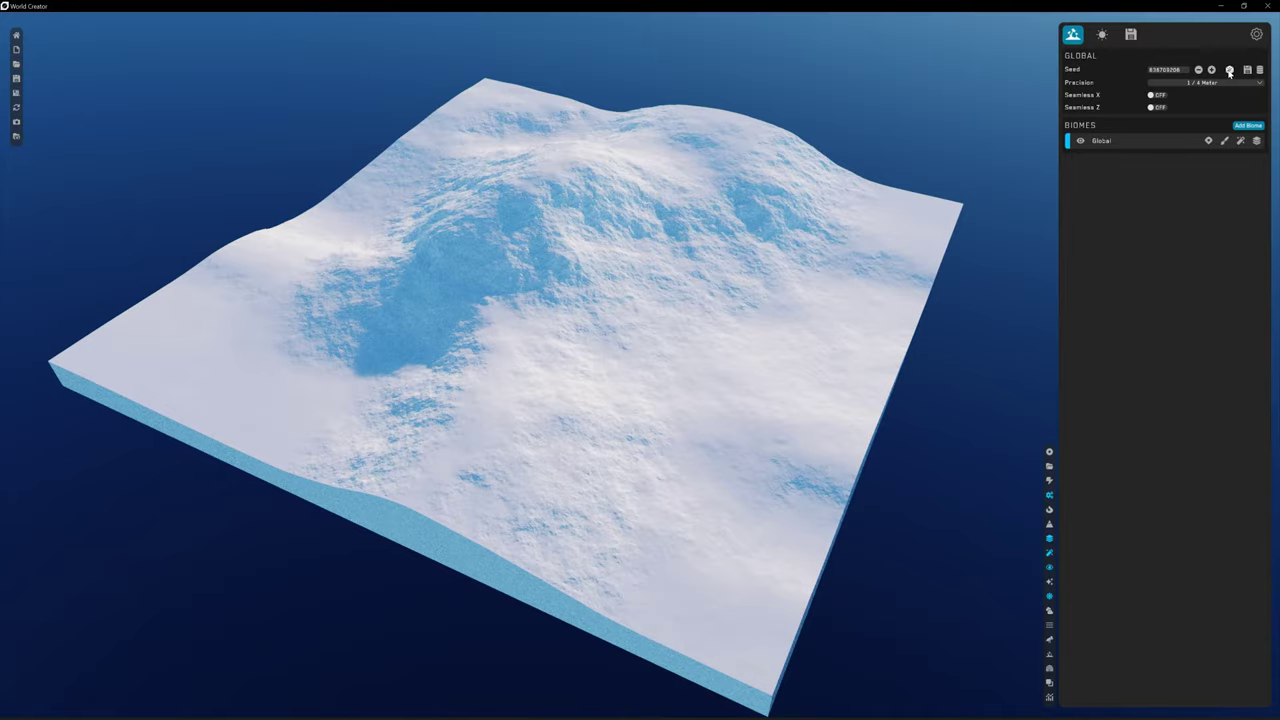
pyautogui.click(1230, 71)
pyautogui.click(1228, 71)
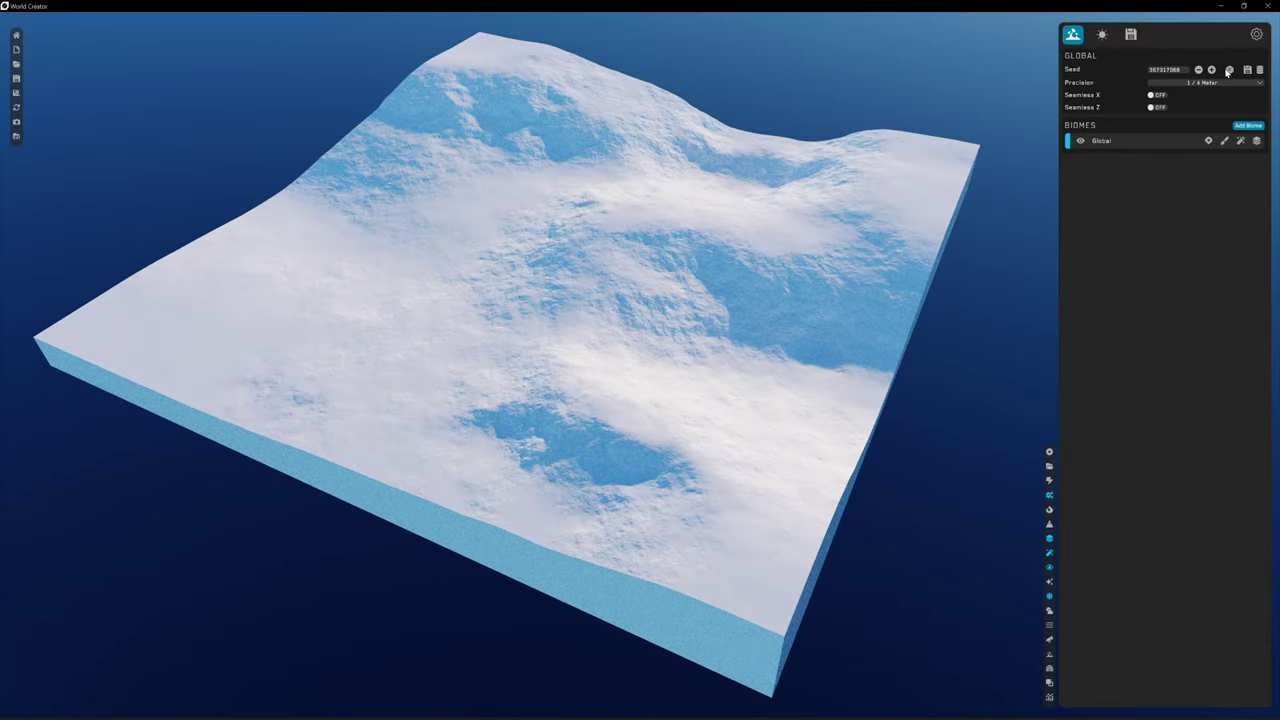
pyautogui.click(1230, 70)
pyautogui.moveTo(663, 268); pyautogui.dragTo(310, 262, button='right')
pyautogui.click(1230, 70)
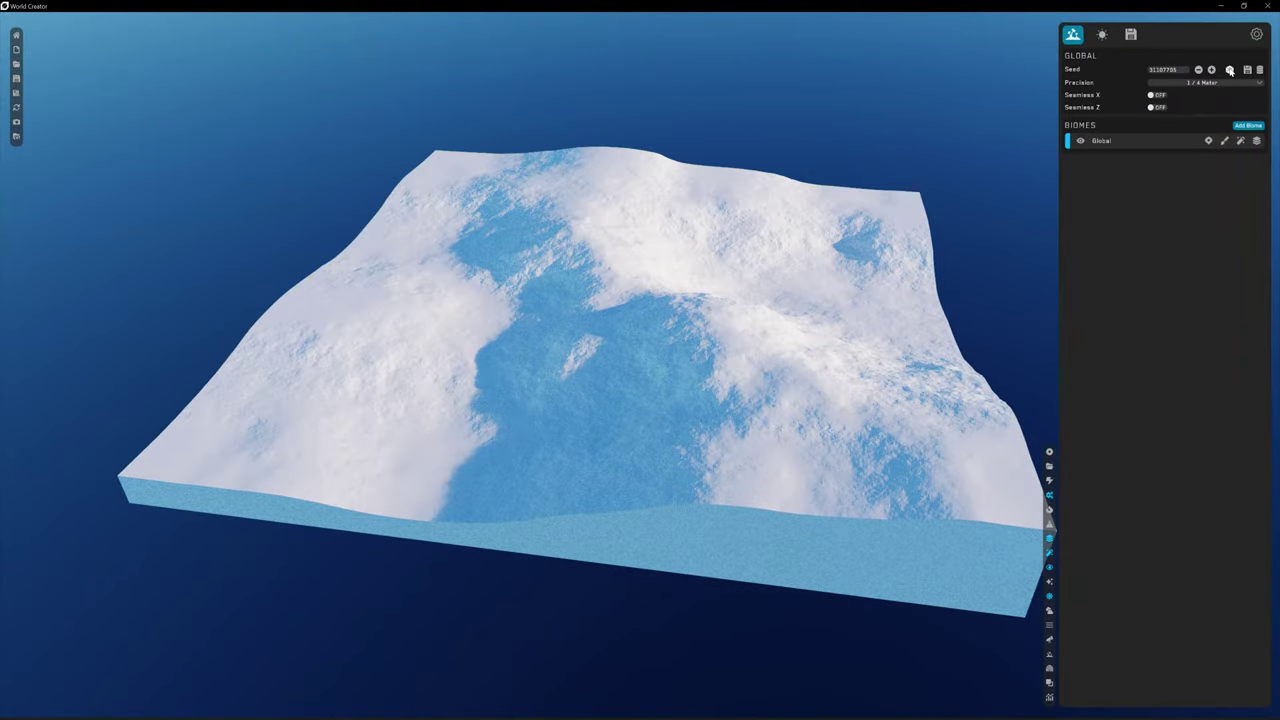
pyautogui.click(1230, 70)
pyautogui.click(1230, 70)
pyautogui.click(1230, 70)
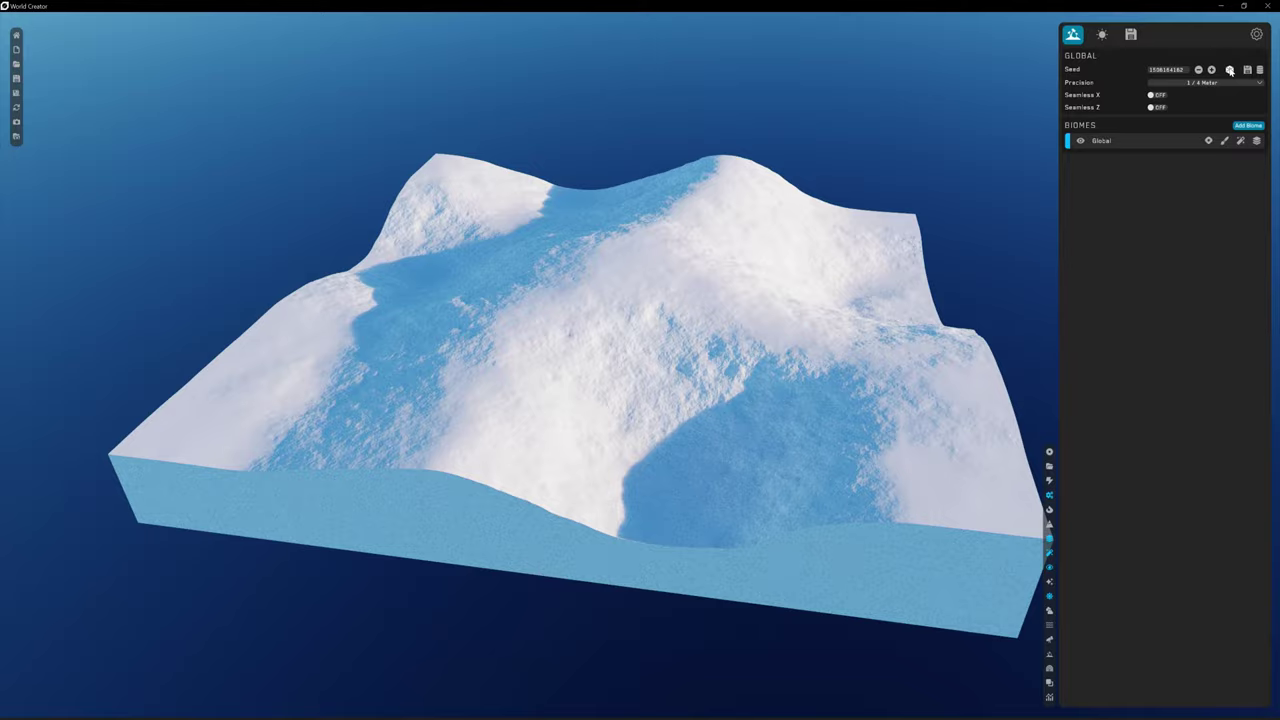
pyautogui.moveTo(765, 310); pyautogui.dragTo(673, 113)
pyautogui.moveTo(673, 113); pyautogui.dragTo(575, 85, button='right')
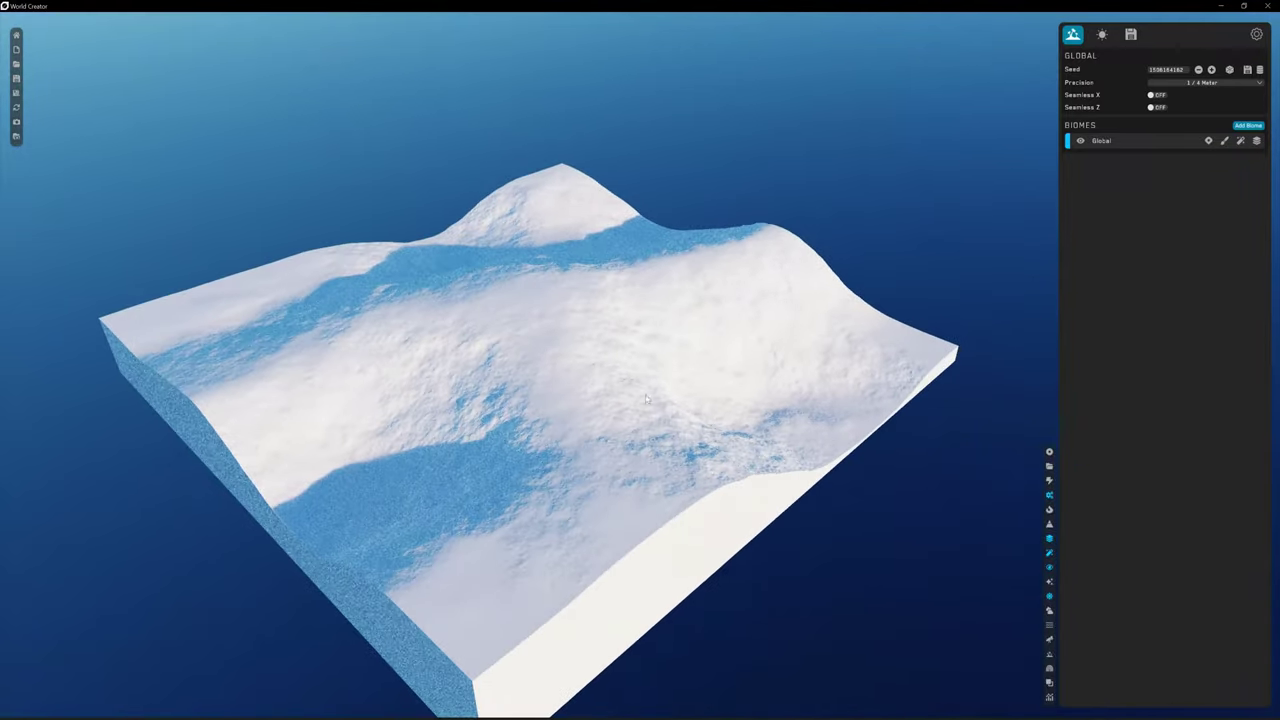
# Step: Open the Global biome's settings and set its base shape style to Mountain
pyautogui.click(1141, 142)
pyautogui.moveTo(640, 360); pyautogui.dragTo(540, 390, button='right')
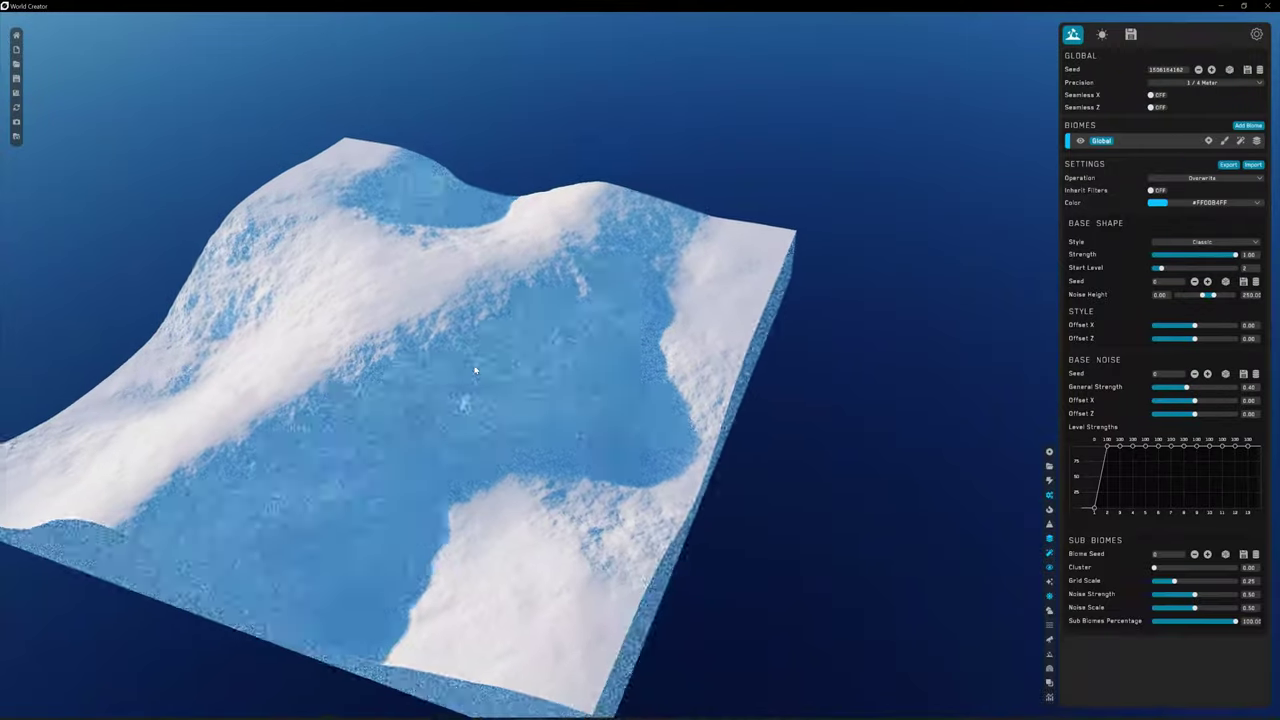
pyautogui.moveTo(475, 370); pyautogui.dragTo(645, 390, button='right')
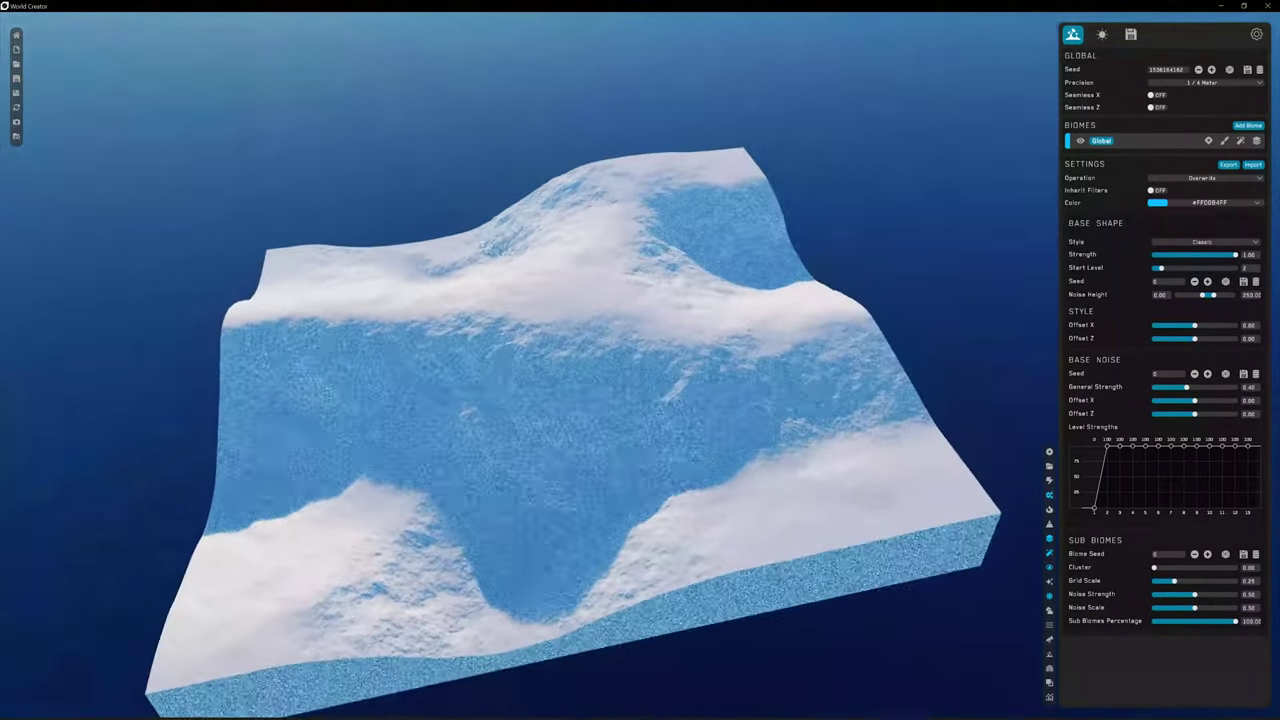
pyautogui.moveTo(676, 394); pyautogui.dragTo(760, 396, button='middle')
pyautogui.moveTo(540, 330); pyautogui.dragTo(395, 385, button='middle')
pyautogui.scroll(-2, 640, 371)
pyautogui.scroll(3, 640, 371)
pyautogui.moveTo(610, 385); pyautogui.dragTo(730, 350, button='middle')
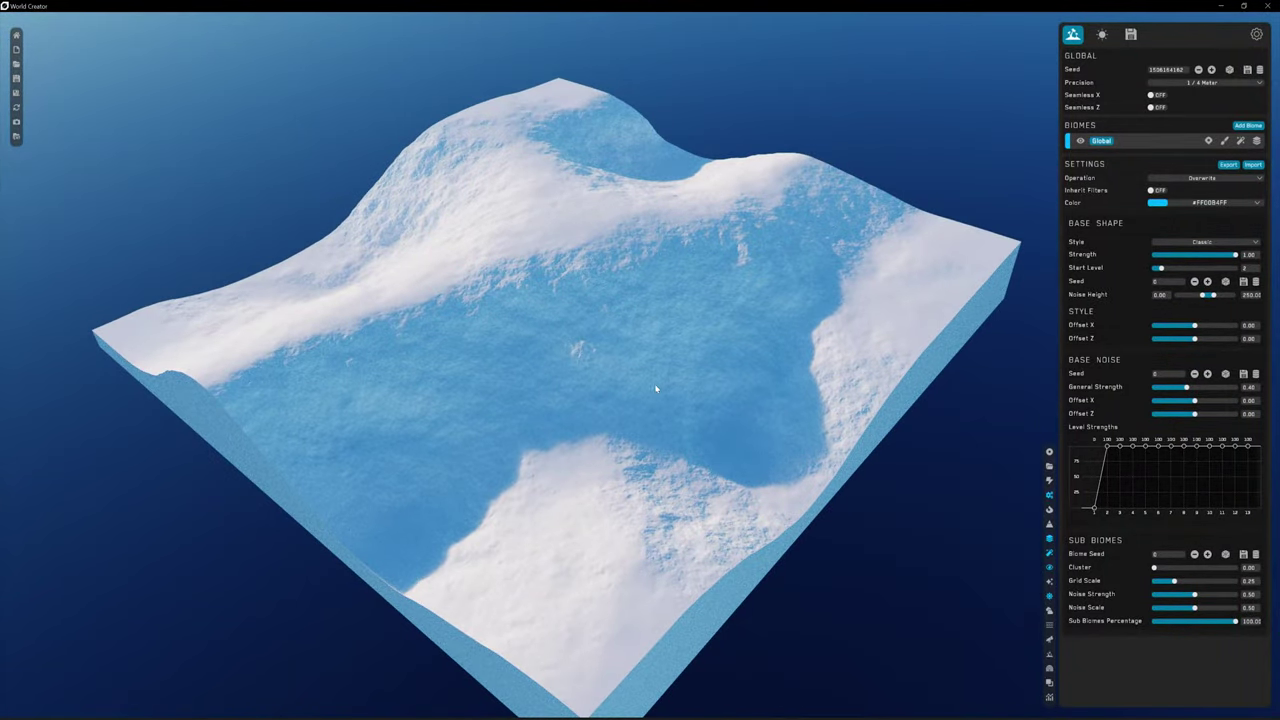
pyautogui.moveTo(656, 389); pyautogui.dragTo(660, 400, button='middle')
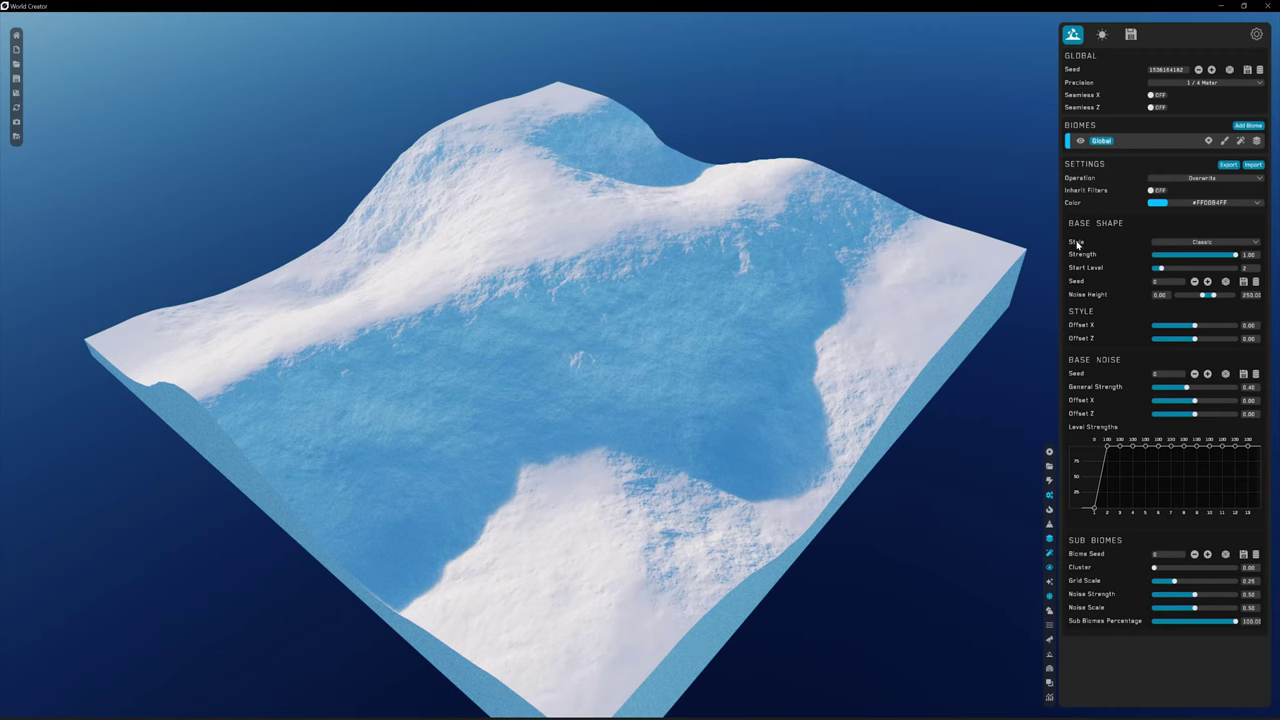
pyautogui.click(1203, 243)
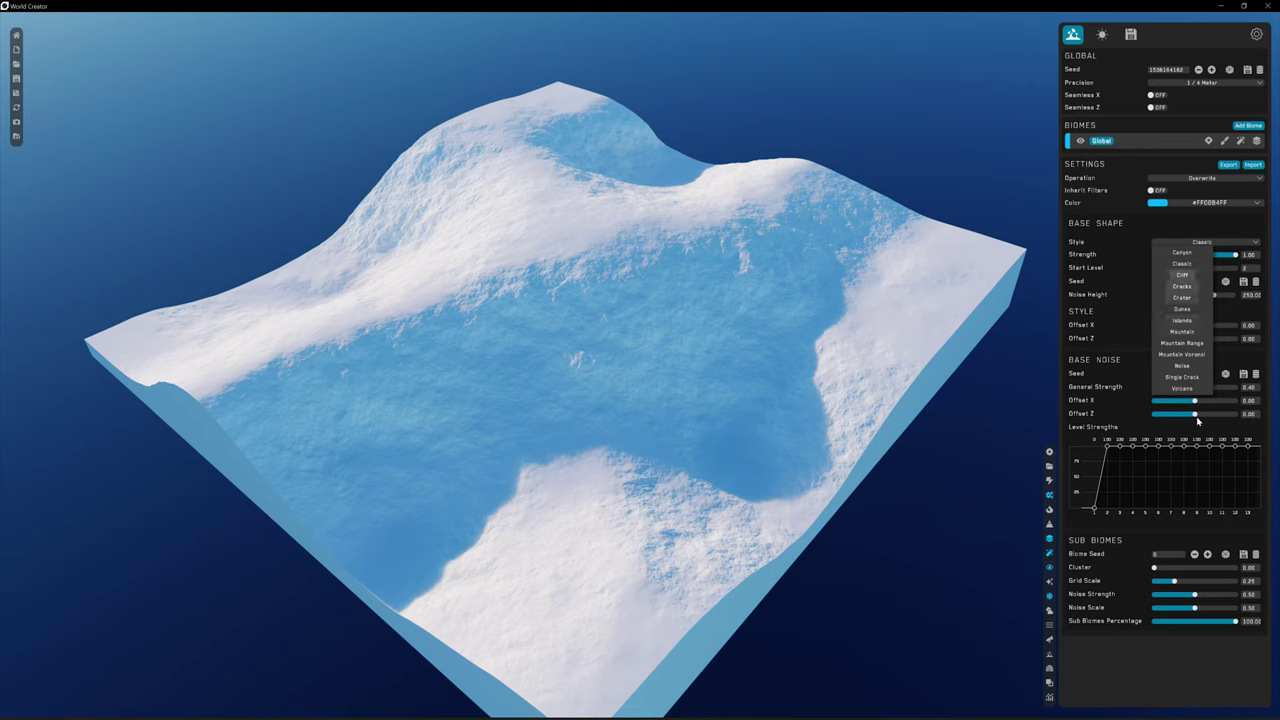
pyautogui.click(1190, 332)
pyautogui.moveTo(736, 237); pyautogui.dragTo(690, 408, button='right')
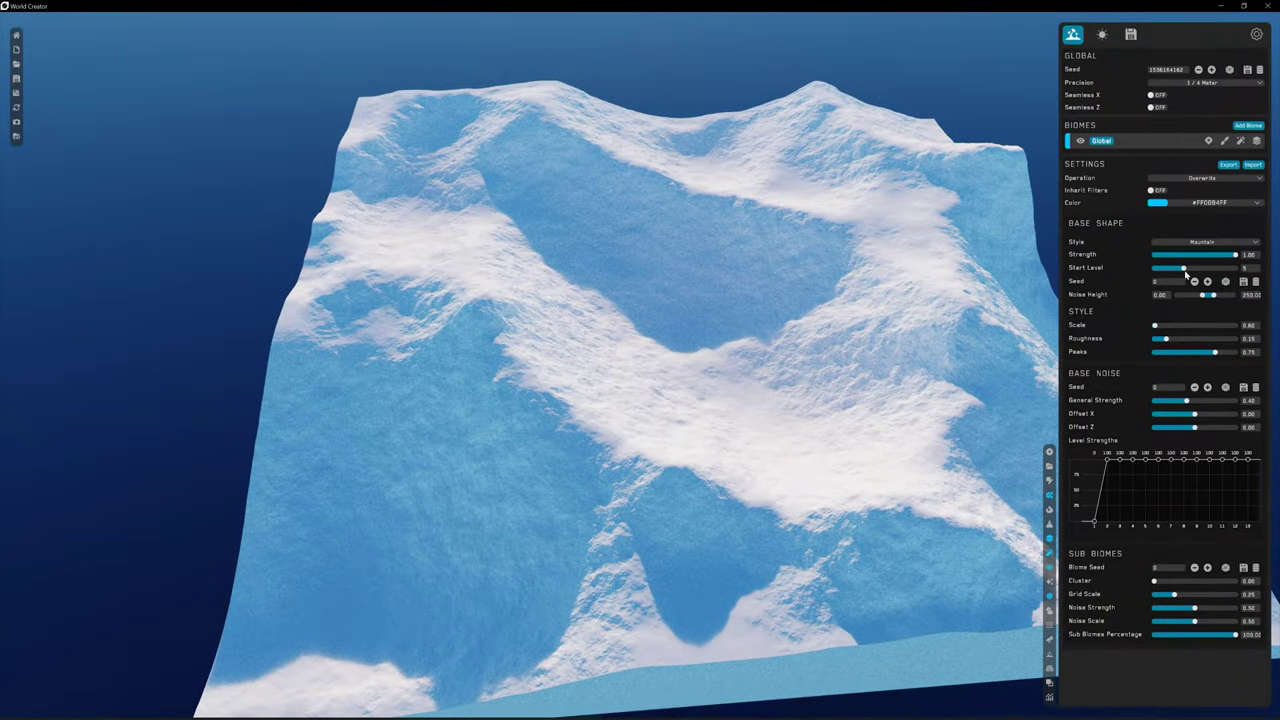